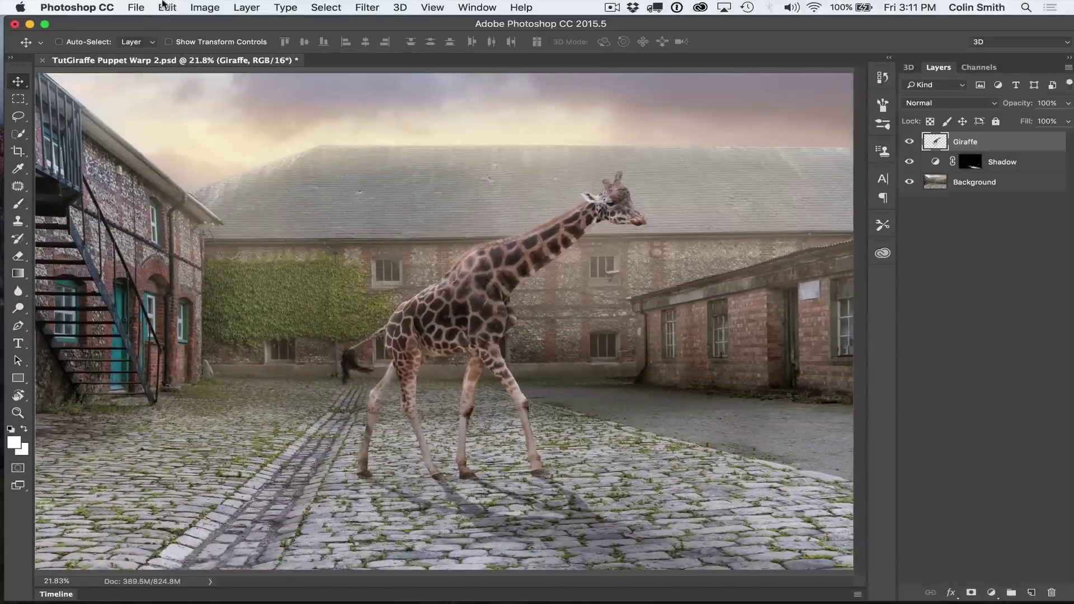
Start Puppet Warp on the Giraffe layer and pin the shoulder, rump, hind and front legs.
{"action": "left_click", "coordinate": [167, 7]}
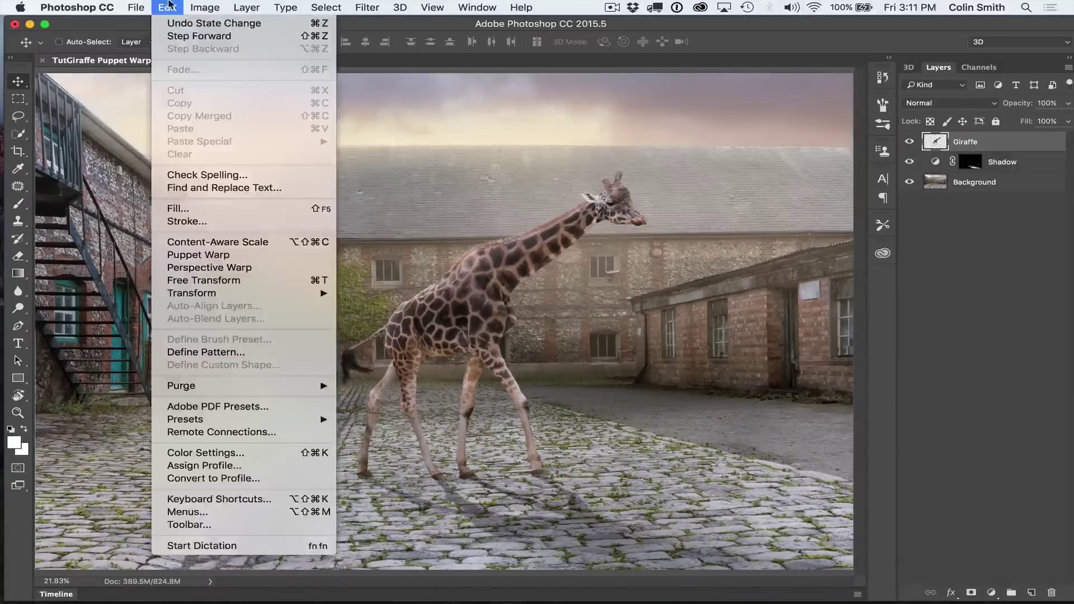
{"action": "left_click", "coordinate": [248, 258]}
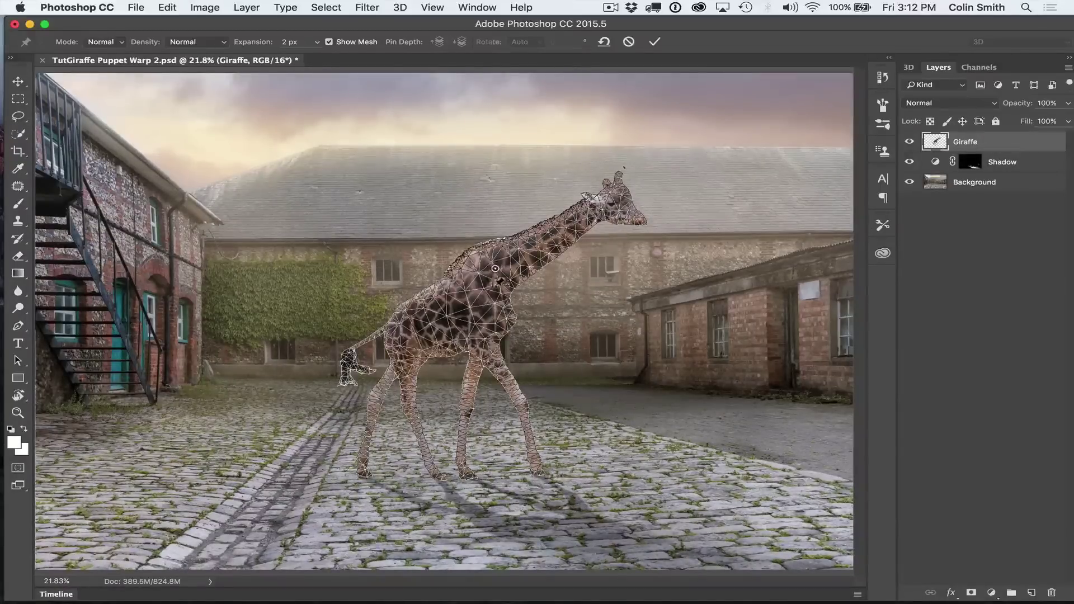
{"action": "left_click", "coordinate": [495, 269]}
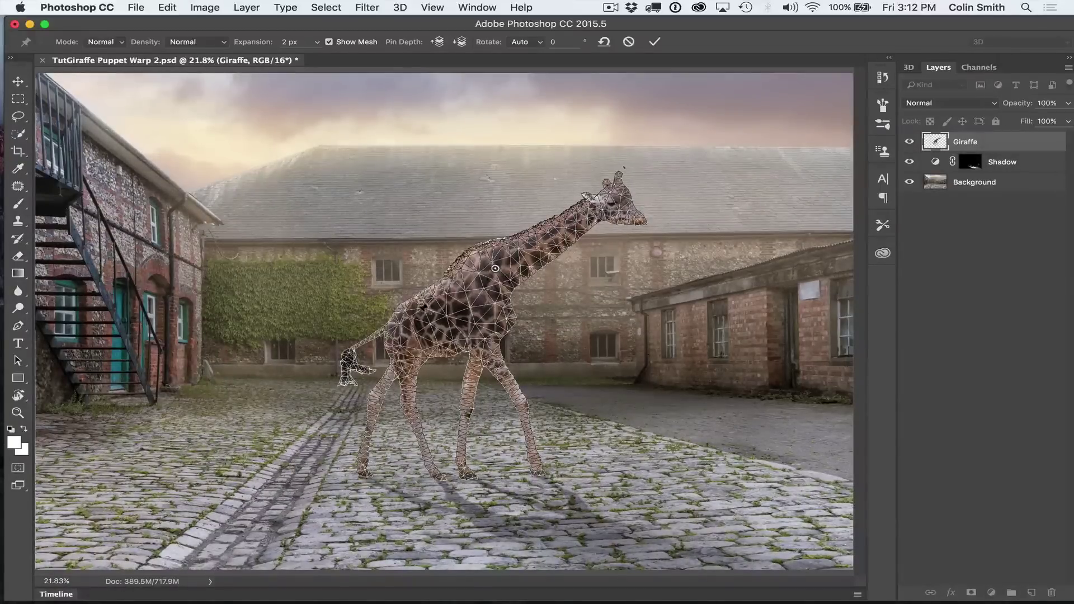
{"action": "left_click", "coordinate": [398, 324]}
{"action": "left_click", "coordinate": [410, 359]}
{"action": "left_click", "coordinate": [482, 345]}
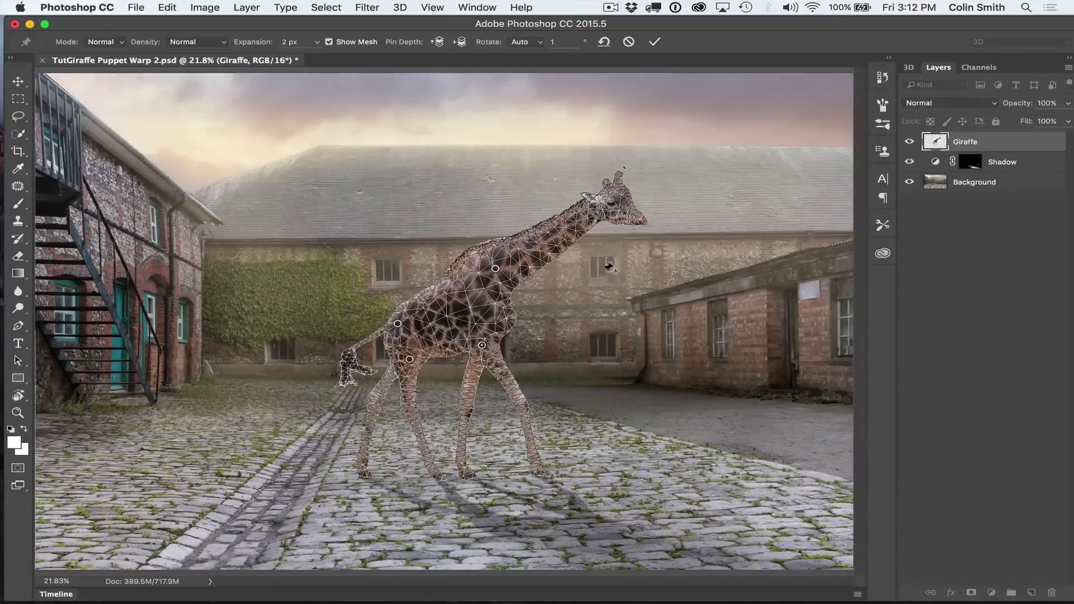
Pin the giraffe's head, drag it down to bend the neck, and commit the warp.
{"action": "left_click", "coordinate": [598, 206]}
{"action": "left_click_drag", "start_coordinate": [596, 206], "coordinate": [583, 321]}
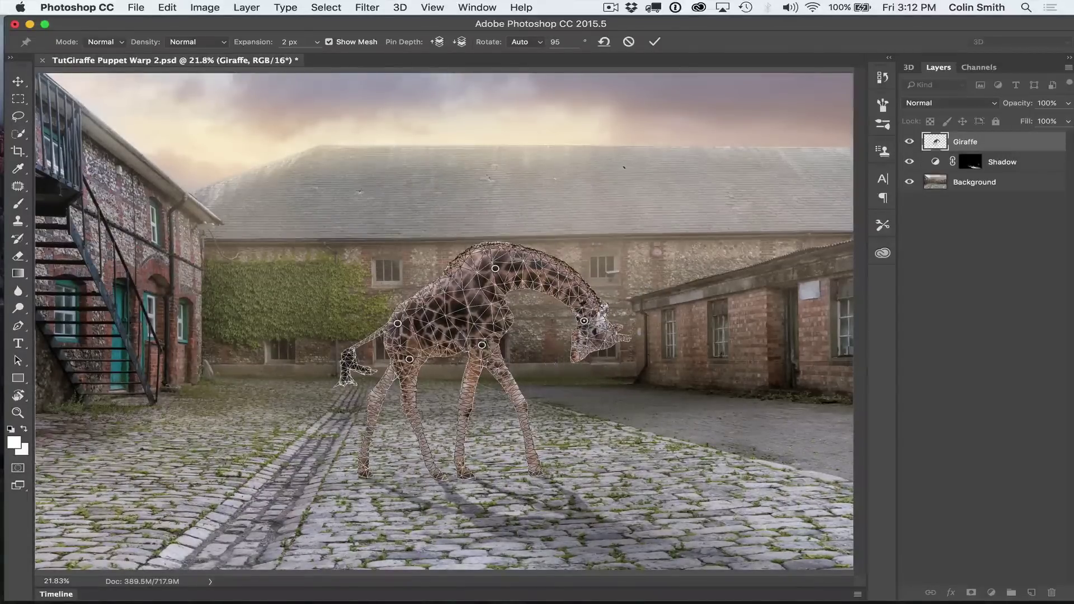
{"action": "left_click", "coordinate": [653, 42]}
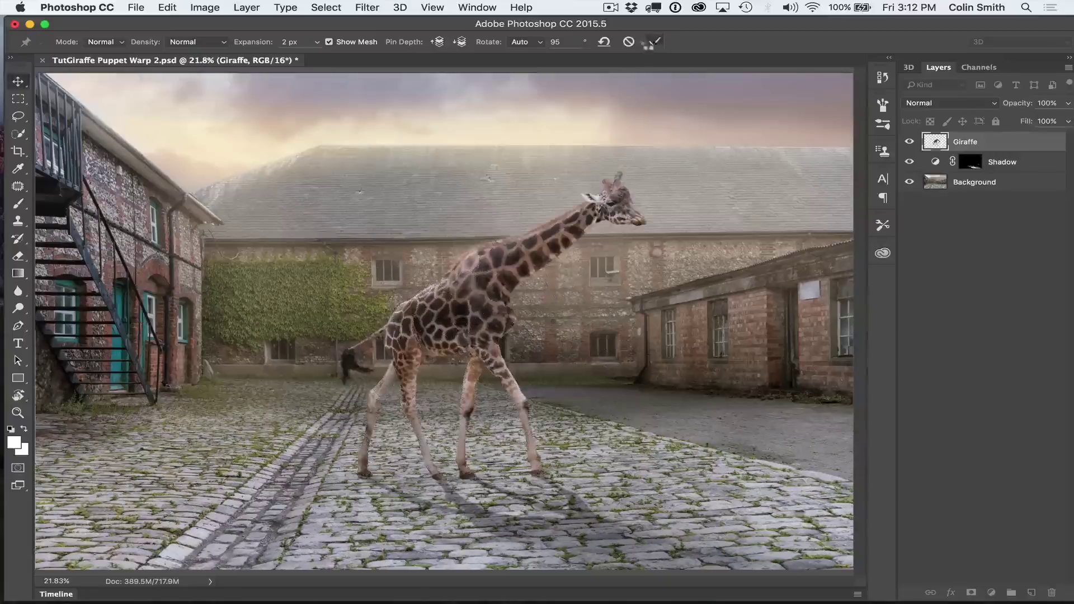
Zoom in to inspect the warped neck, then fit the scene to the screen and undo the Puppet Warp.
{"action": "left_click", "coordinate": [18, 413]}
{"action": "left_click_drag", "start_coordinate": [569, 303], "coordinate": [574, 306]}
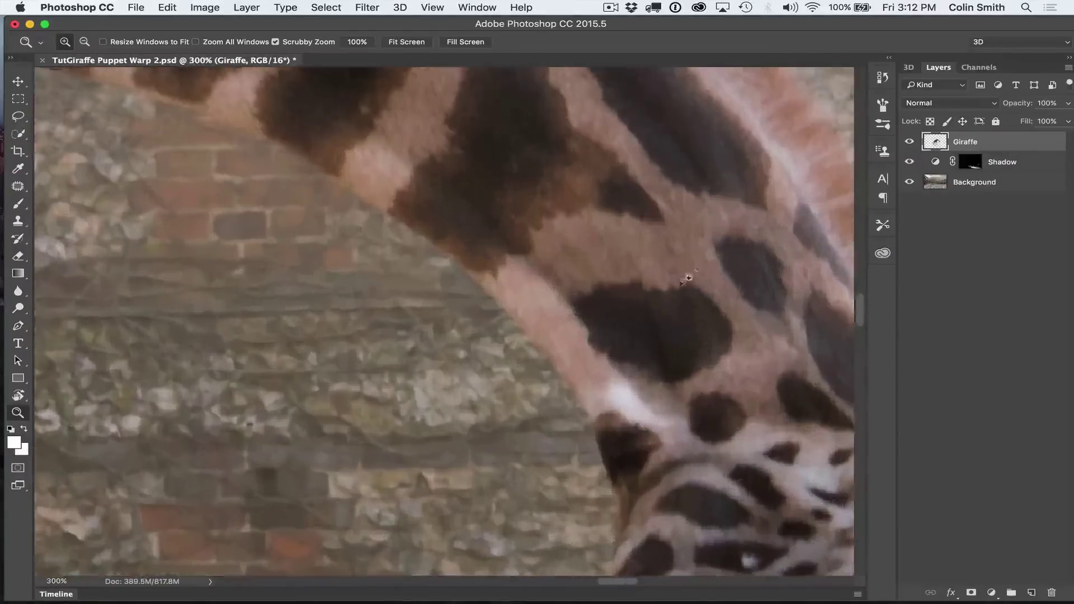
{"action": "left_click", "coordinate": [627, 475]}
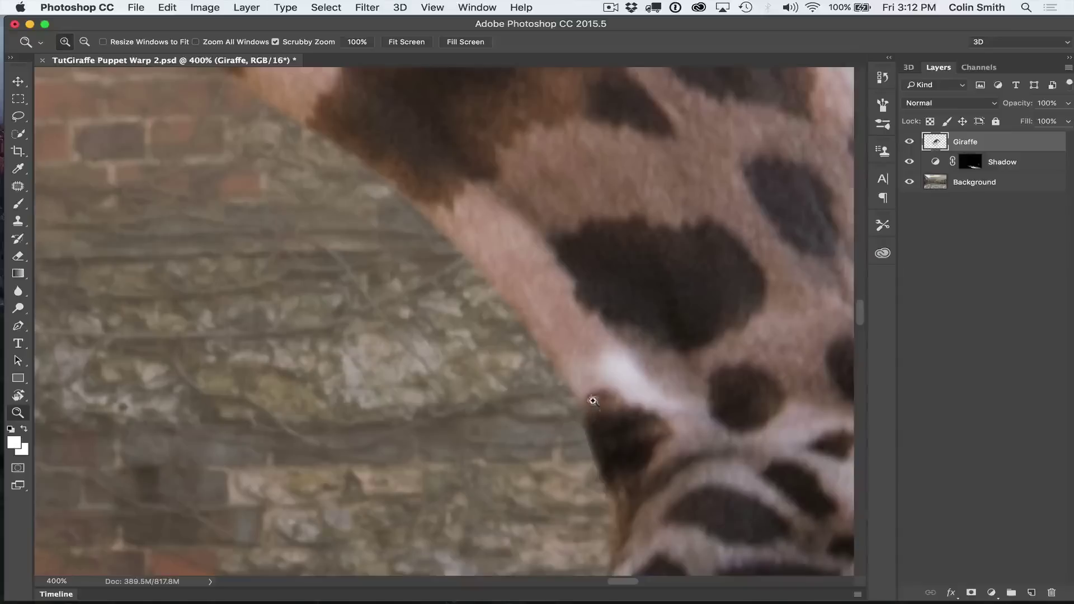
{"action": "left_click_drag", "start_coordinate": [858, 316], "coordinate": [872, 280]}
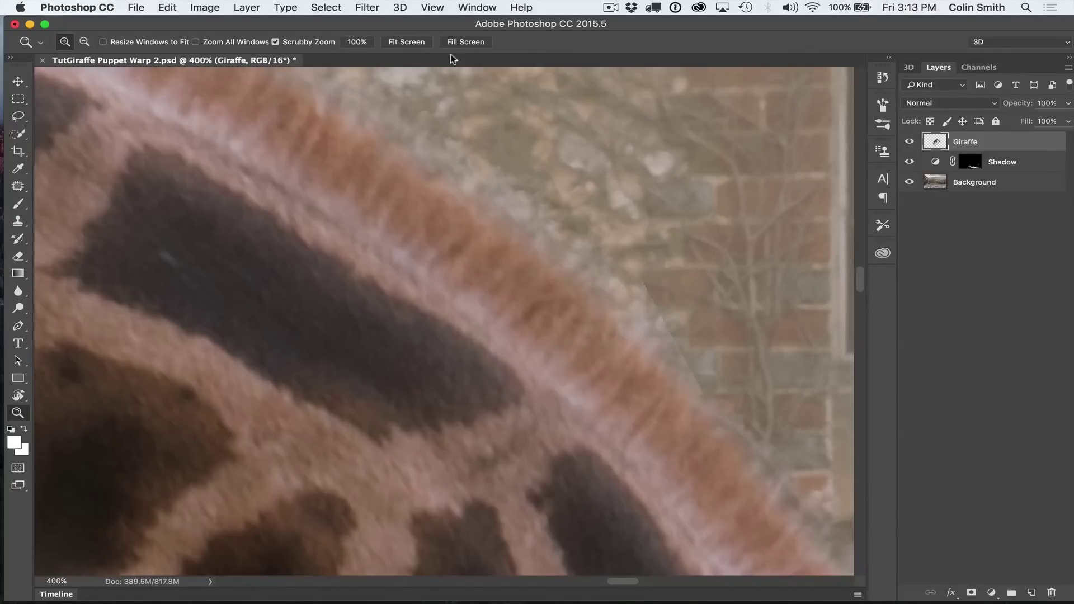
{"action": "left_click", "coordinate": [420, 42]}
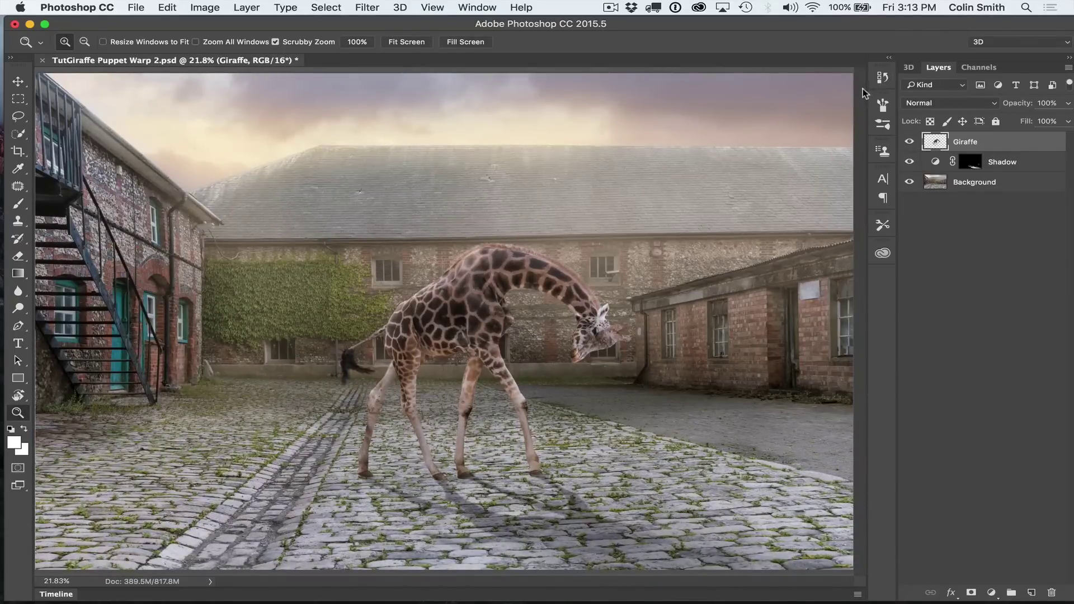
{"action": "key", "text": "super+z"}
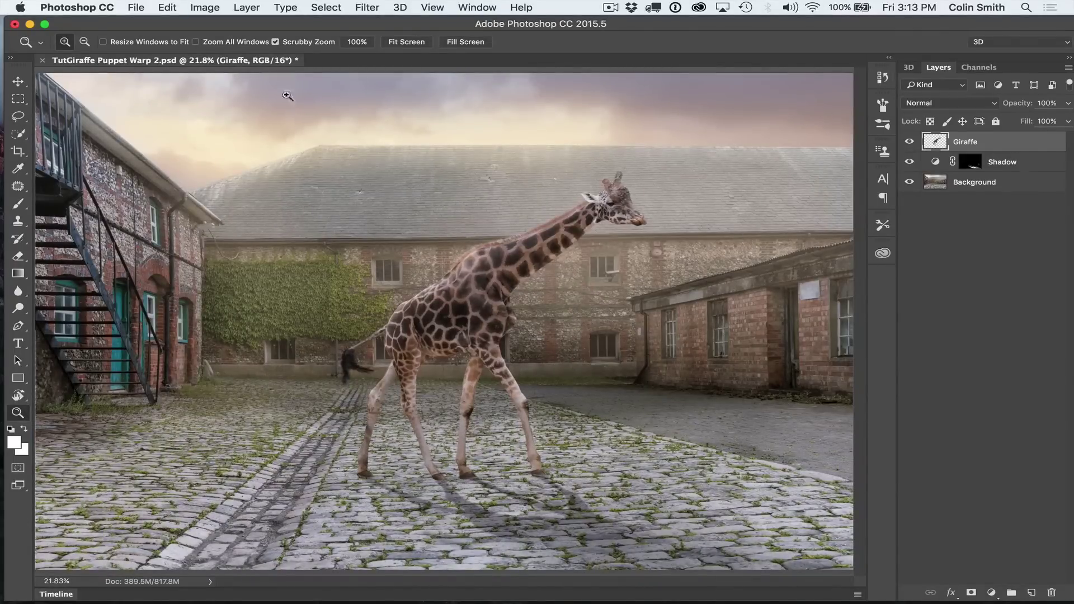
Start a new Puppet Warp on the giraffe and set the mesh Expansion to 20 px.
{"action": "left_click", "coordinate": [136, 5]}
{"action": "mouse_move", "coordinate": [168, 6]}
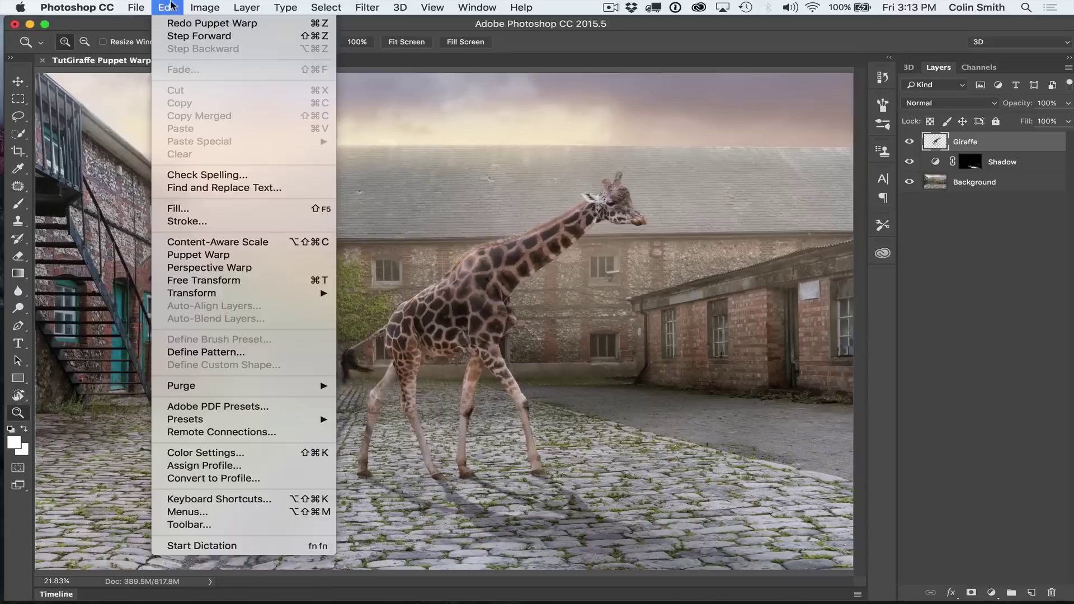
{"action": "left_click", "coordinate": [226, 257]}
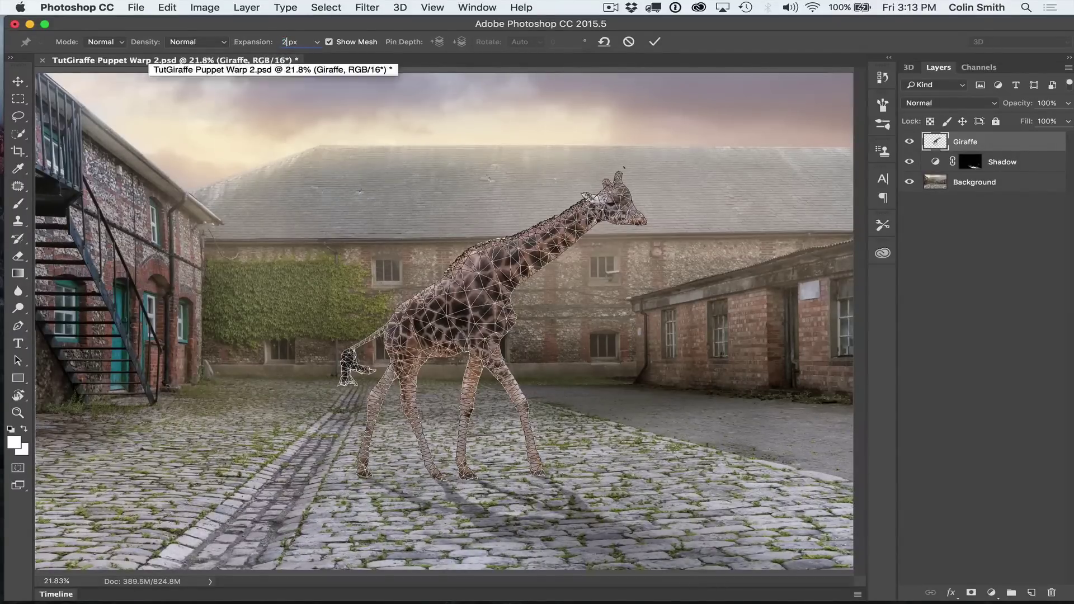
{"action": "type", "text": "0"}
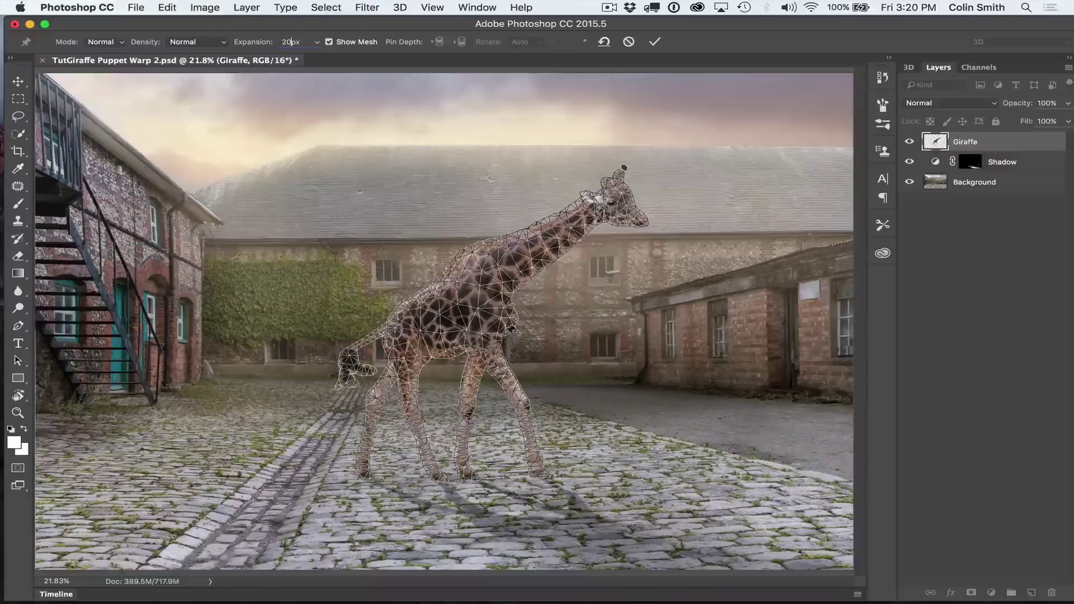
Confirm the 20 px expansion and pin the giraffe's upper neck and near its head.
{"action": "key", "text": "Return"}
{"action": "left_click", "coordinate": [495, 240]}
{"action": "left_click", "coordinate": [577, 226]}
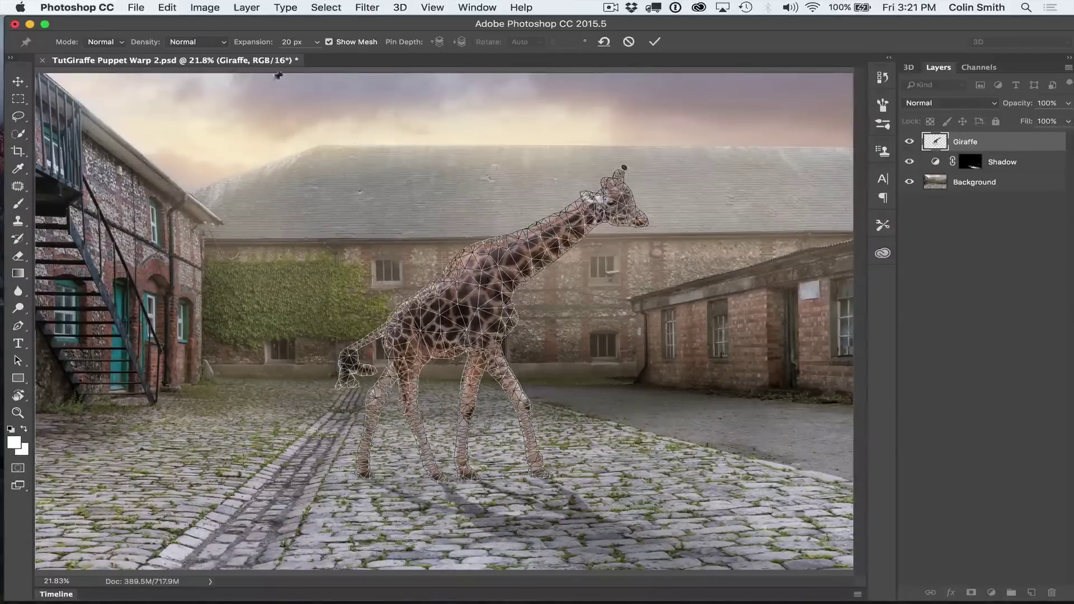
Try mesh Density Fewer Points and More Points, then set it back to Normal.
{"action": "left_click", "coordinate": [203, 50]}
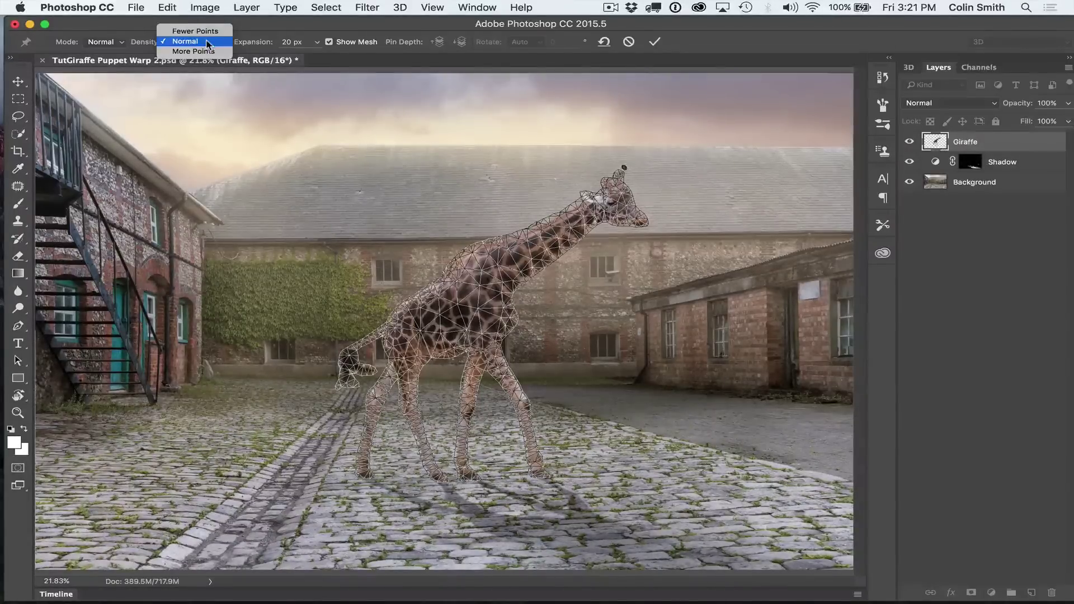
{"action": "left_click", "coordinate": [204, 31]}
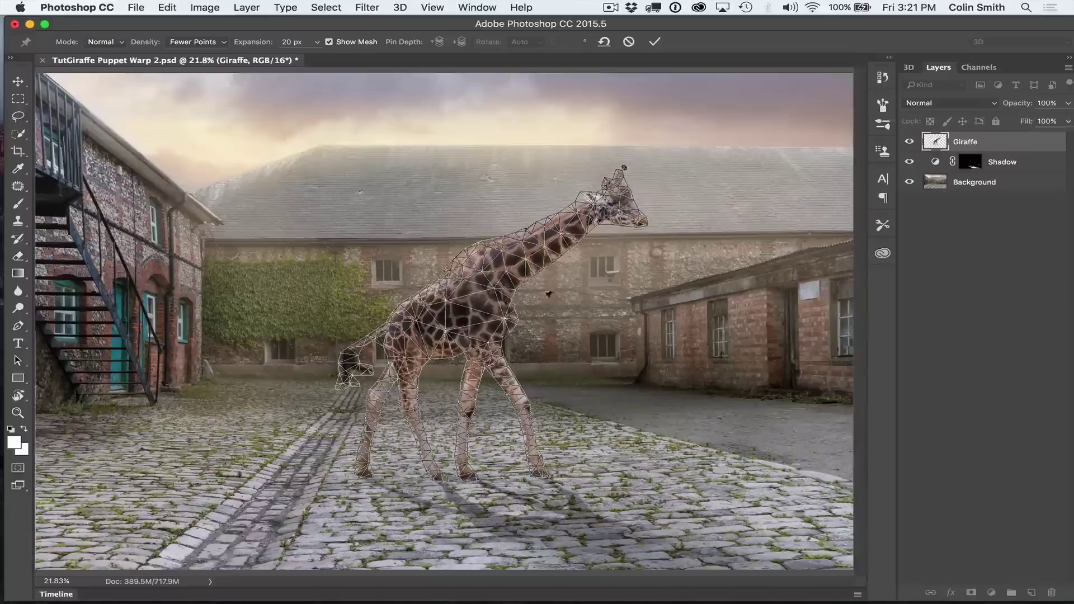
{"action": "left_click", "coordinate": [208, 43]}
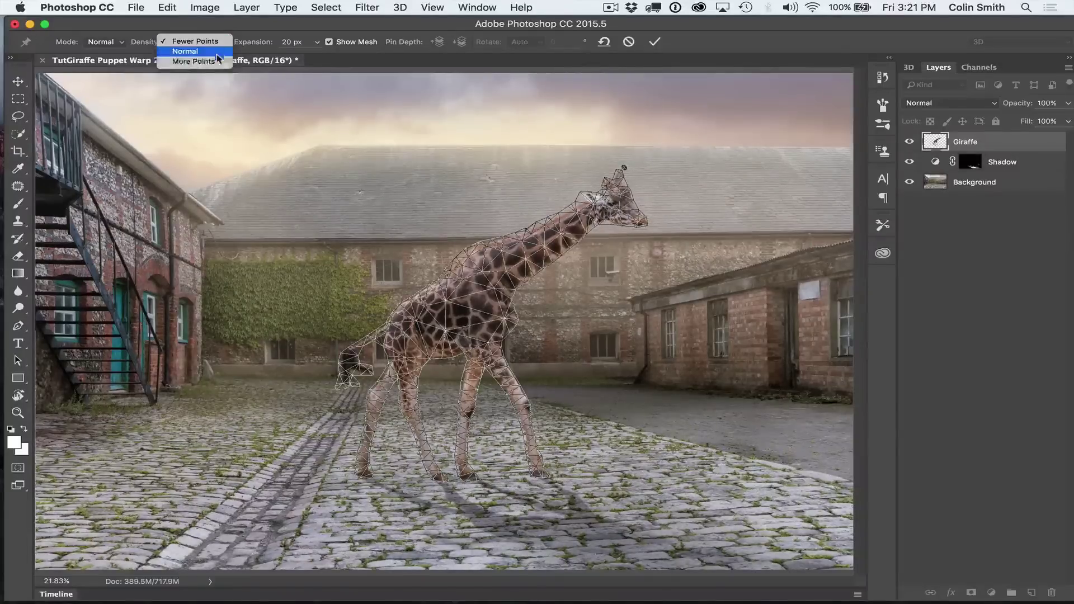
{"action": "left_click", "coordinate": [194, 47]}
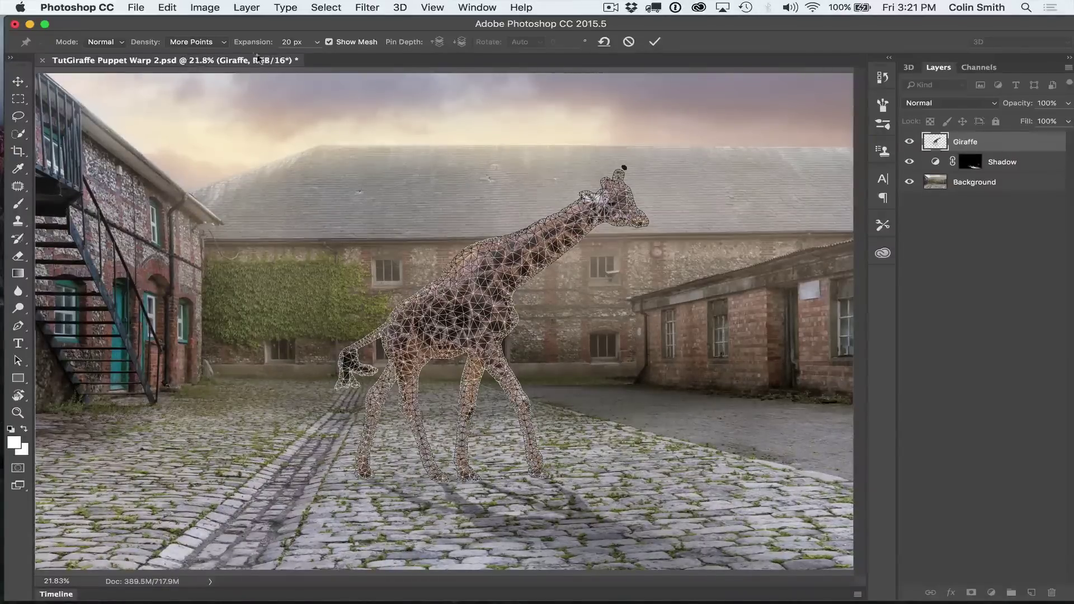
{"action": "left_click", "coordinate": [203, 48]}
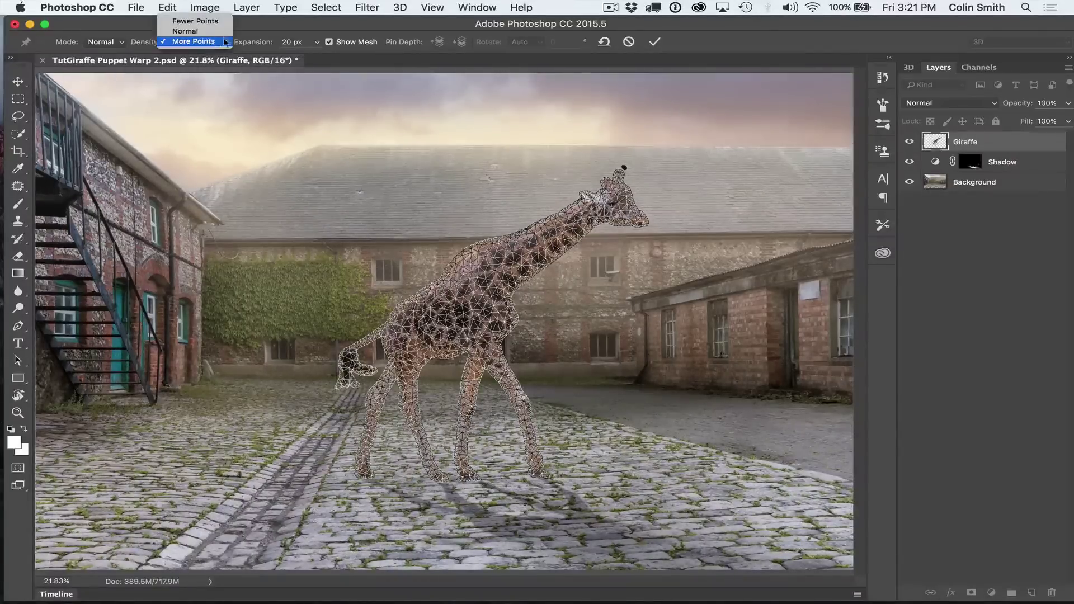
{"action": "left_click", "coordinate": [207, 29]}
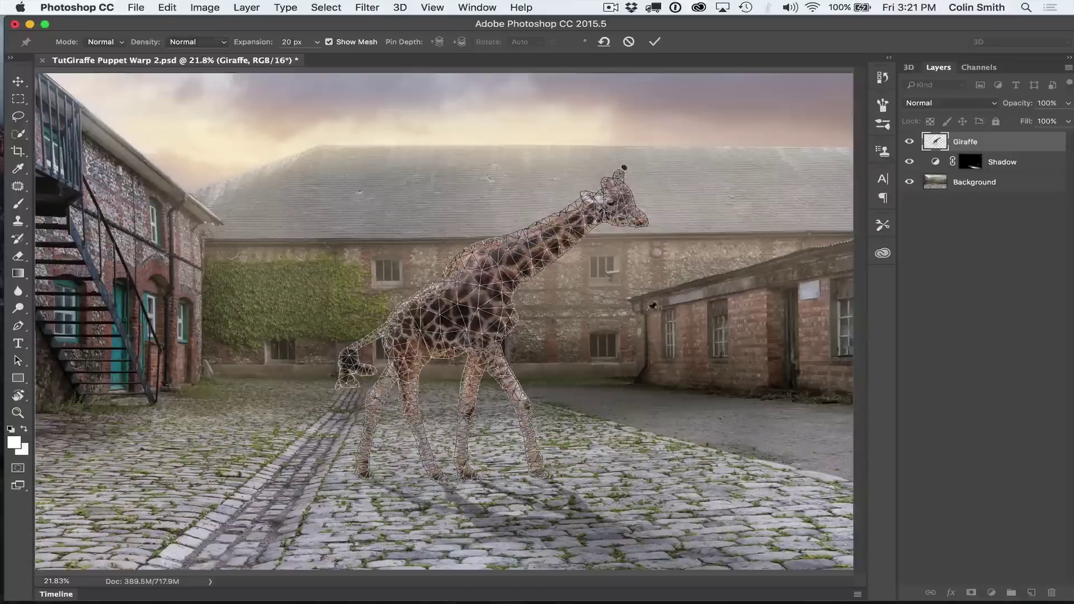
Set the warp Mode to Normal and pin the giraffe's rear hoof.
{"action": "left_click", "coordinate": [114, 46]}
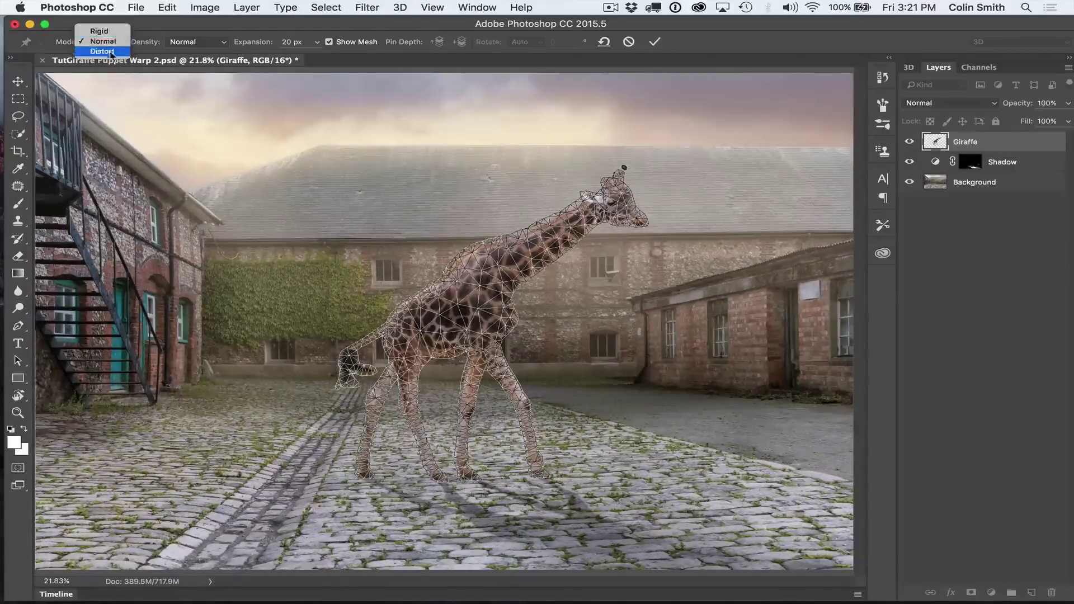
{"action": "left_click", "coordinate": [116, 46]}
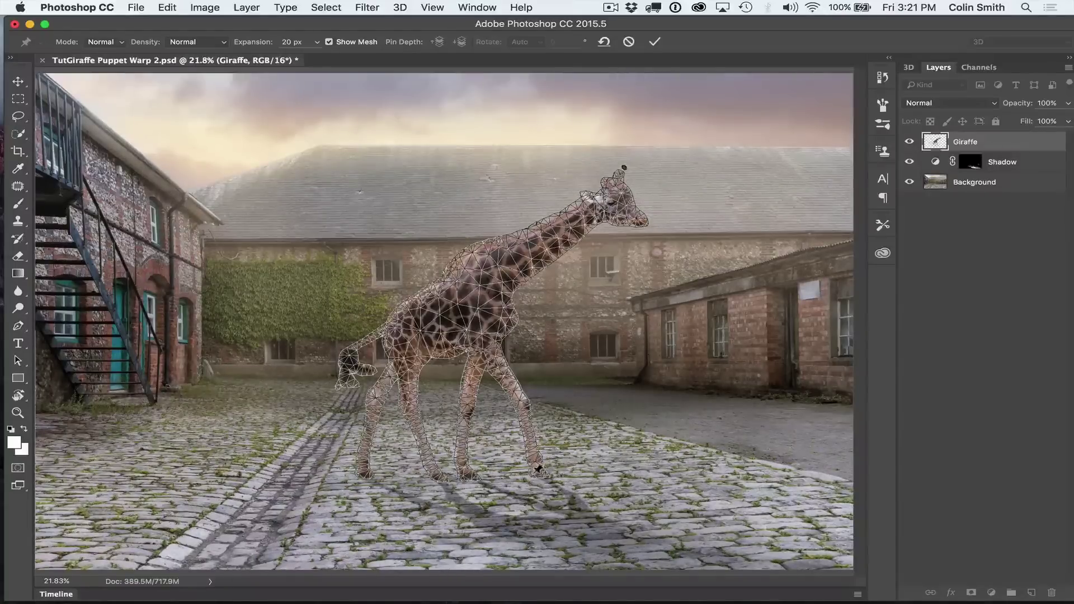
{"action": "left_click", "coordinate": [537, 473]}
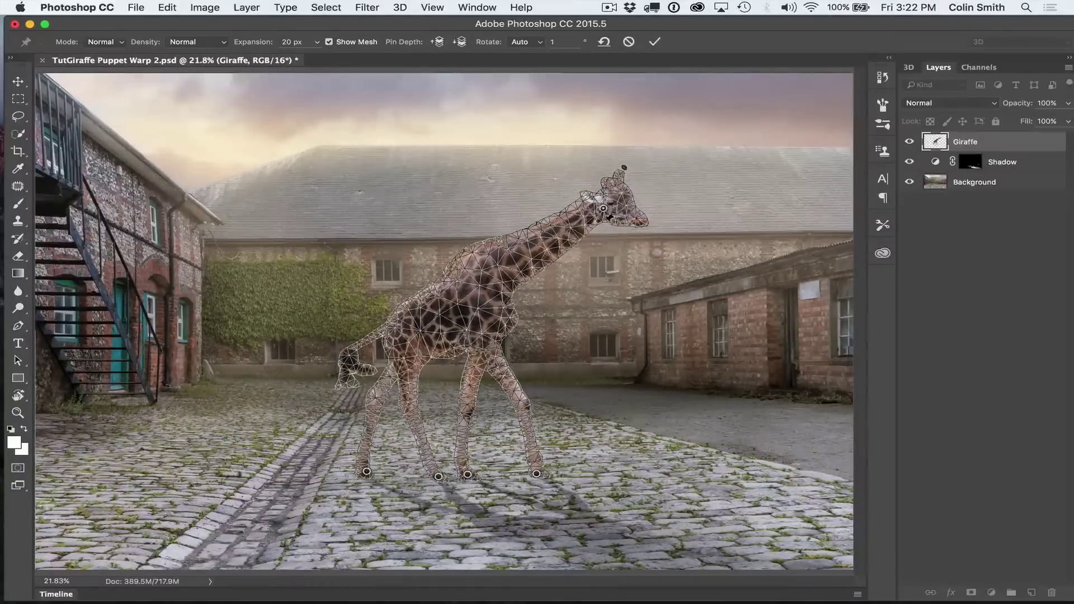
Pin both knees and the head, and bend the front leg from its hoof.
{"action": "mouse_move", "coordinate": [603, 208]}
{"action": "left_mouse_down"}
{"action": "mouse_move", "coordinate": [619, 224]}
{"action": "mouse_move", "coordinate": [642, 318]}
{"action": "mouse_move", "coordinate": [731, 338]}
{"action": "mouse_move", "coordinate": [733, 249]}
{"action": "mouse_move", "coordinate": [660, 151]}
{"action": "mouse_move", "coordinate": [380, 144]}
{"action": "mouse_move", "coordinate": [473, 157]}
{"action": "mouse_move", "coordinate": [610, 252]}
{"action": "mouse_move", "coordinate": [644, 330]}
{"action": "mouse_move", "coordinate": [624, 258]}
{"action": "mouse_move", "coordinate": [495, 168]}
{"action": "mouse_move", "coordinate": [577, 266]}
{"action": "mouse_move", "coordinate": [660, 305]}
{"action": "mouse_move", "coordinate": [632, 402]}
{"action": "mouse_move", "coordinate": [666, 283]}
{"action": "mouse_move", "coordinate": [653, 235]}
{"action": "mouse_move", "coordinate": [603, 208]}
{"action": "left_mouse_up"}
{"action": "left_click", "coordinate": [466, 410]}
{"action": "left_click", "coordinate": [520, 406]}
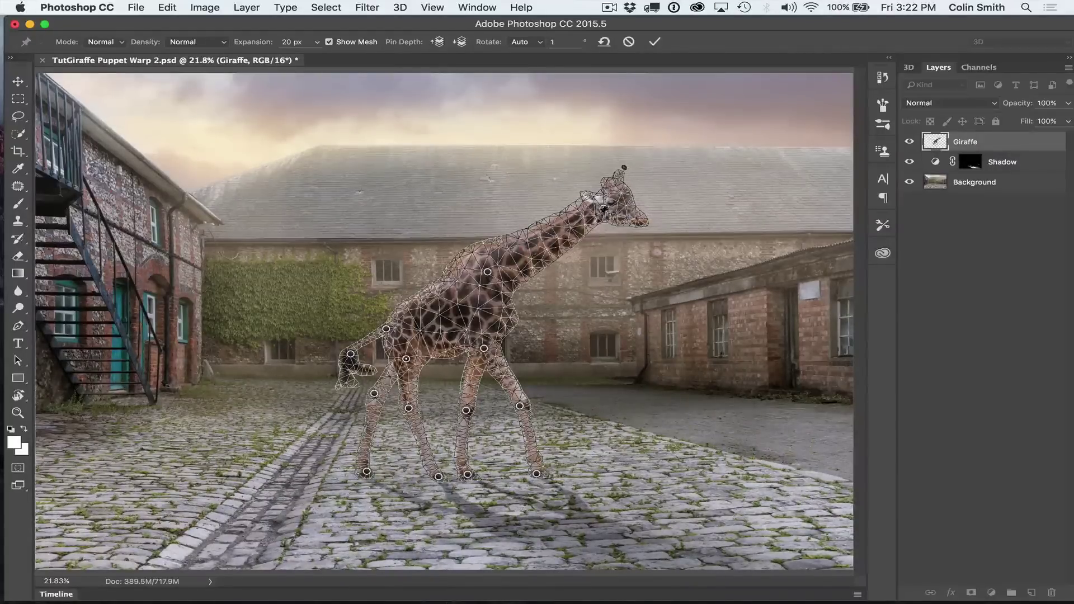
{"action": "mouse_move", "coordinate": [603, 210]}
{"action": "left_mouse_down"}
{"action": "mouse_move", "coordinate": [624, 295]}
{"action": "mouse_move", "coordinate": [630, 240]}
{"action": "mouse_move", "coordinate": [600, 159]}
{"action": "mouse_move", "coordinate": [541, 144]}
{"action": "mouse_move", "coordinate": [614, 179]}
{"action": "mouse_move", "coordinate": [612, 299]}
{"action": "mouse_move", "coordinate": [643, 269]}
{"action": "mouse_move", "coordinate": [602, 179]}
{"action": "mouse_move", "coordinate": [560, 140]}
{"action": "mouse_move", "coordinate": [606, 185]}
{"action": "mouse_move", "coordinate": [632, 283]}
{"action": "mouse_move", "coordinate": [571, 162]}
{"action": "mouse_move", "coordinate": [603, 208]}
{"action": "left_mouse_up"}
{"action": "mouse_move", "coordinate": [536, 473]}
{"action": "left_mouse_down"}
{"action": "mouse_move", "coordinate": [585, 456]}
{"action": "mouse_move", "coordinate": [618, 425]}
{"action": "mouse_move", "coordinate": [599, 457]}
{"action": "mouse_move", "coordinate": [493, 454]}
{"action": "mouse_move", "coordinate": [540, 477]}
{"action": "mouse_move", "coordinate": [553, 460]}
{"action": "mouse_move", "coordinate": [576, 466]}
{"action": "mouse_move", "coordinate": [489, 467]}
{"action": "mouse_move", "coordinate": [591, 458]}
{"action": "mouse_move", "coordinate": [529, 464]}
{"action": "mouse_move", "coordinate": [599, 442]}
{"action": "mouse_move", "coordinate": [634, 401]}
{"action": "mouse_move", "coordinate": [610, 350]}
{"action": "mouse_move", "coordinate": [596, 420]}
{"action": "mouse_move", "coordinate": [528, 463]}
{"action": "left_mouse_up"}
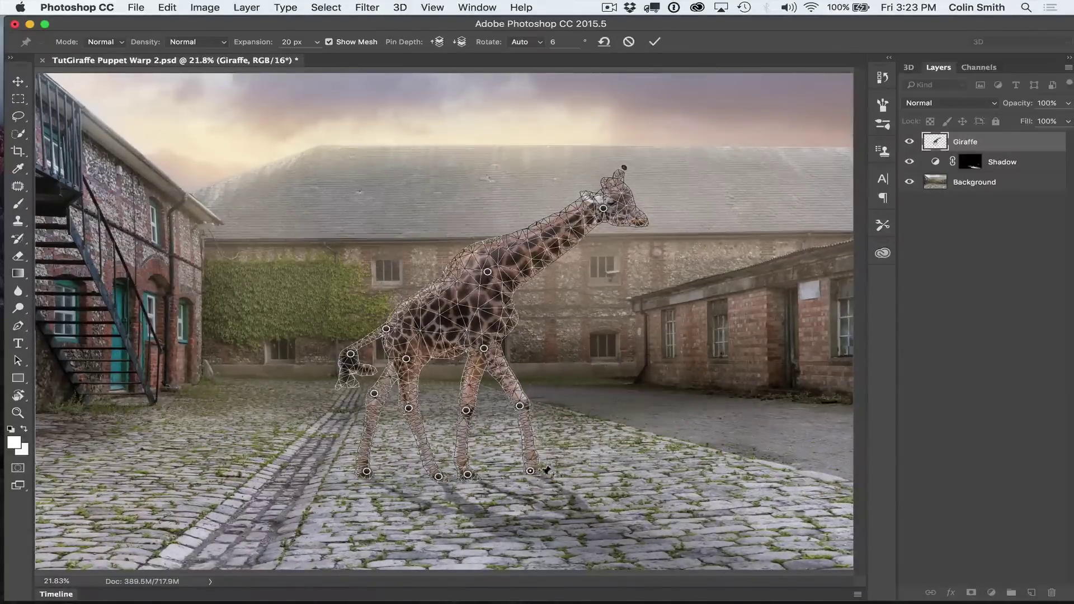
Switch the warp Mode to Rigid and drag the hoof and knee pins to bend the legs into a stride.
{"action": "left_click", "coordinate": [116, 42]}
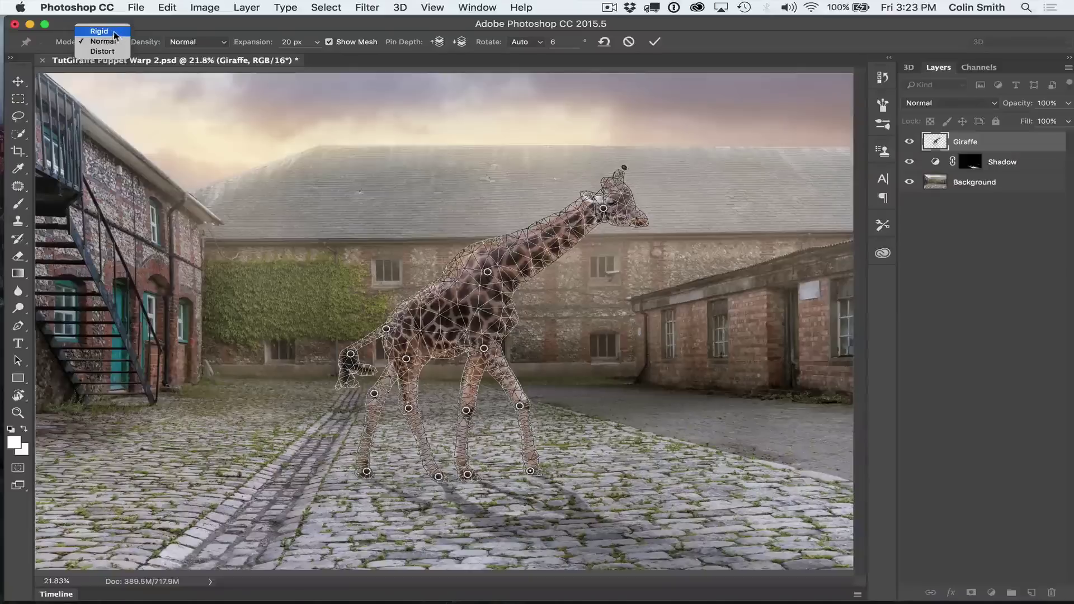
{"action": "left_click", "coordinate": [111, 32]}
{"action": "left_click", "coordinate": [531, 470]}
{"action": "left_click_drag", "start_coordinate": [533, 470], "coordinate": [470, 479]}
{"action": "left_click_drag", "start_coordinate": [466, 411], "coordinate": [487, 410]}
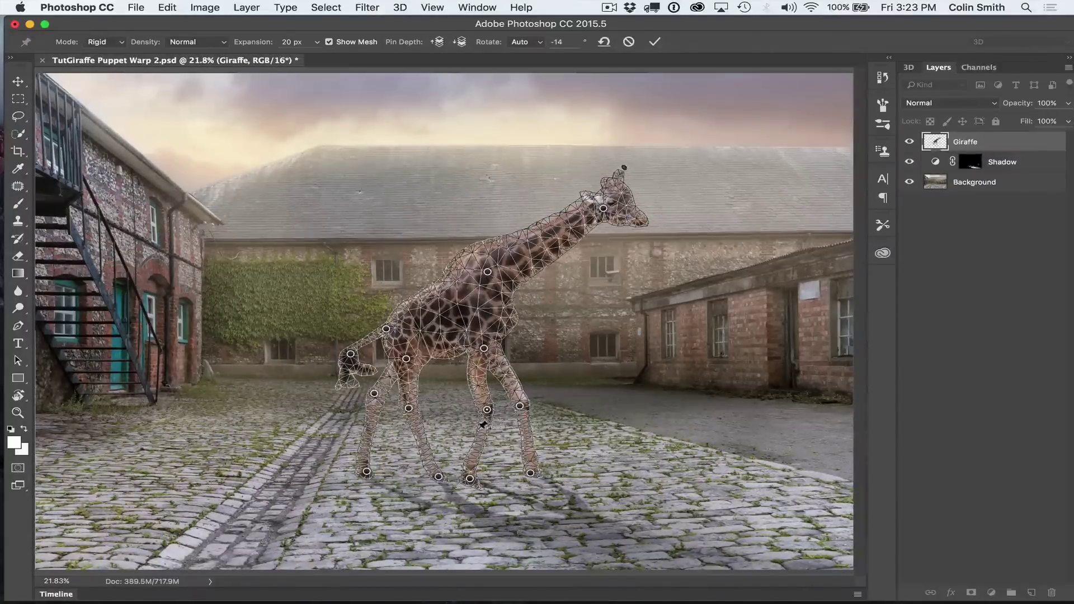
{"action": "left_click_drag", "start_coordinate": [505, 417], "coordinate": [506, 412]}
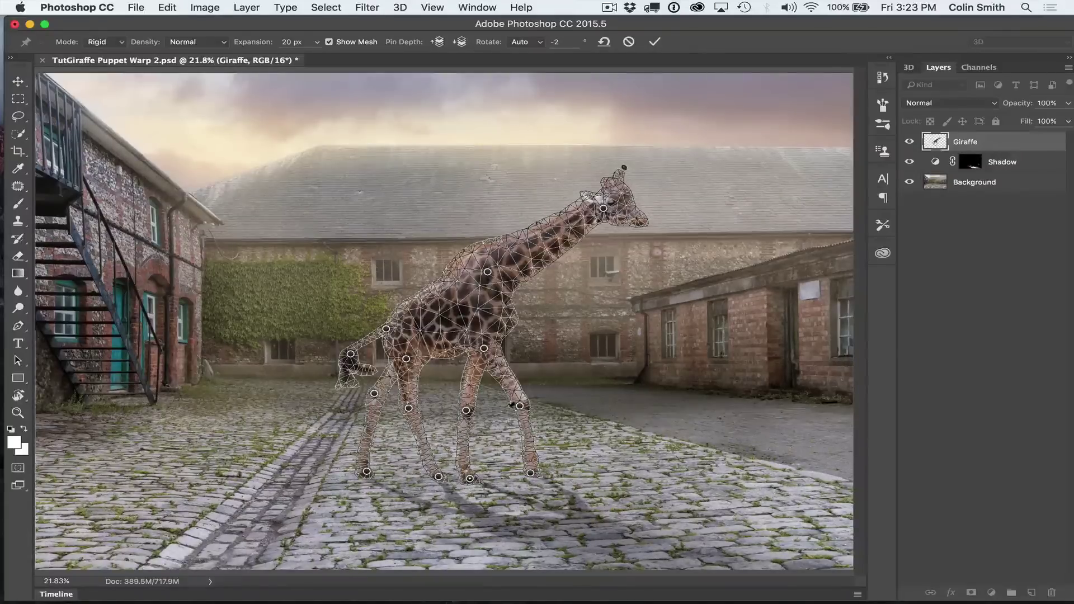
{"action": "left_click", "coordinate": [112, 42]}
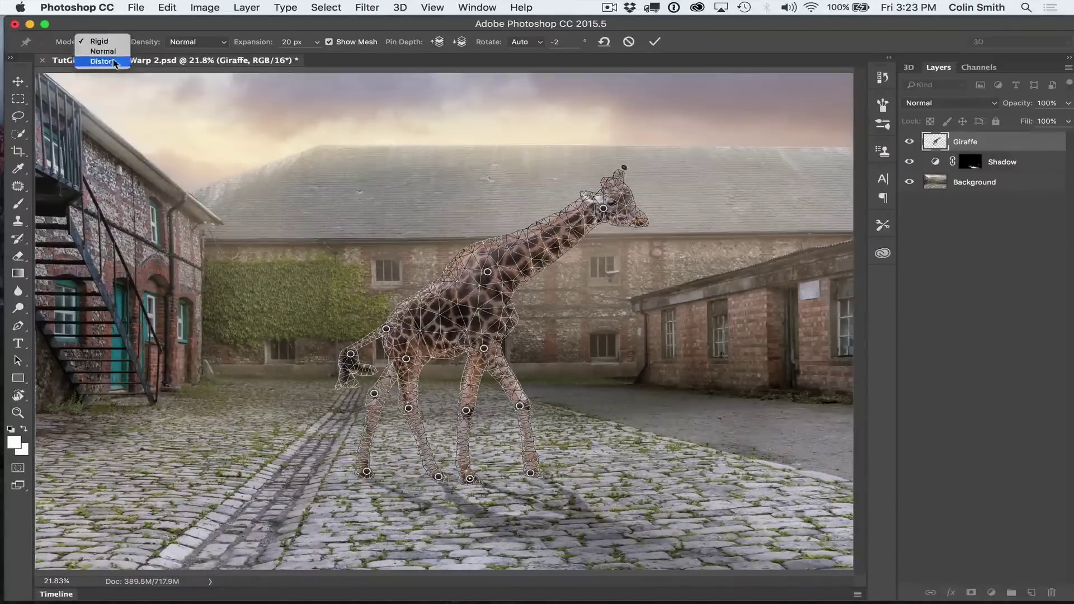
In Distort mode, drag the head pin to curve the neck forward and lower the head, comparing with undo and redo.
{"action": "left_click", "coordinate": [106, 61]}
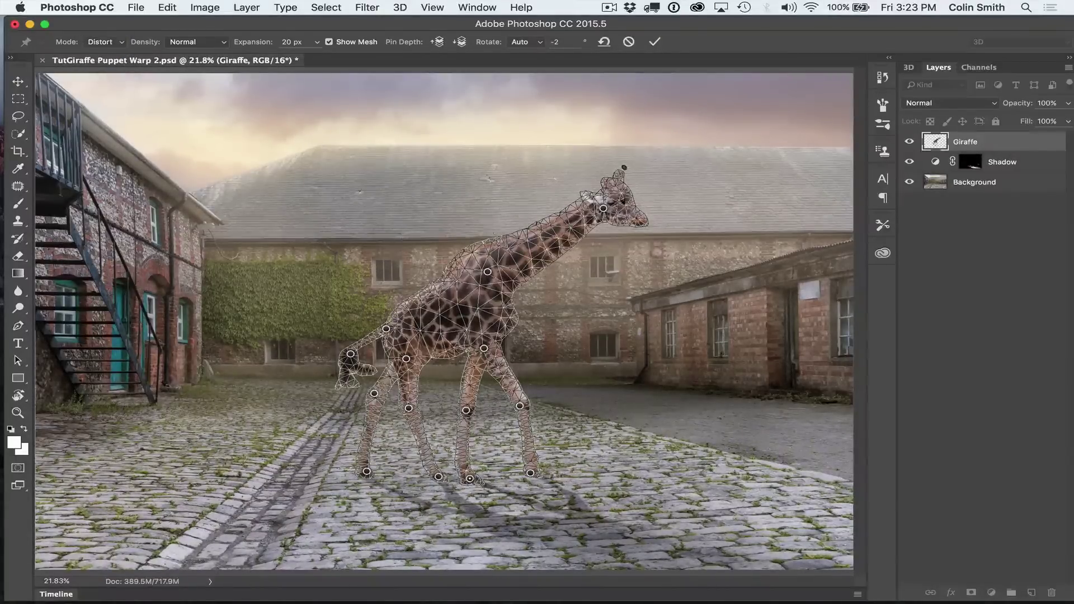
{"action": "left_click_drag", "start_coordinate": [604, 209], "coordinate": [680, 215]}
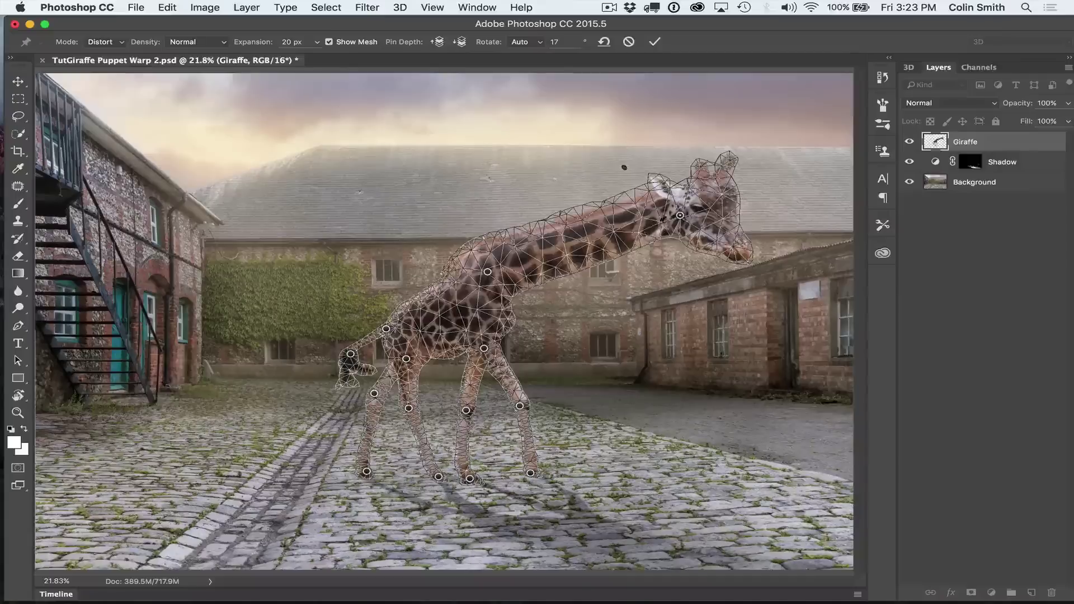
{"action": "left_click_drag", "start_coordinate": [679, 216], "coordinate": [690, 193]}
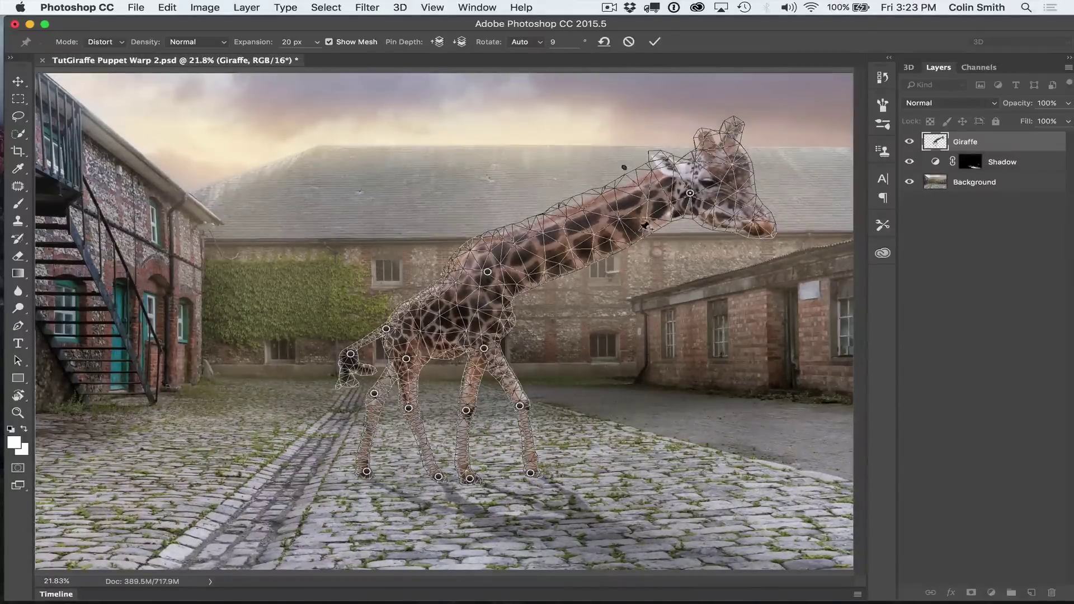
{"action": "left_click_drag", "start_coordinate": [690, 193], "coordinate": [630, 241]}
{"action": "key", "text": "super+z"}
{"action": "key", "text": "super+shift+z"}
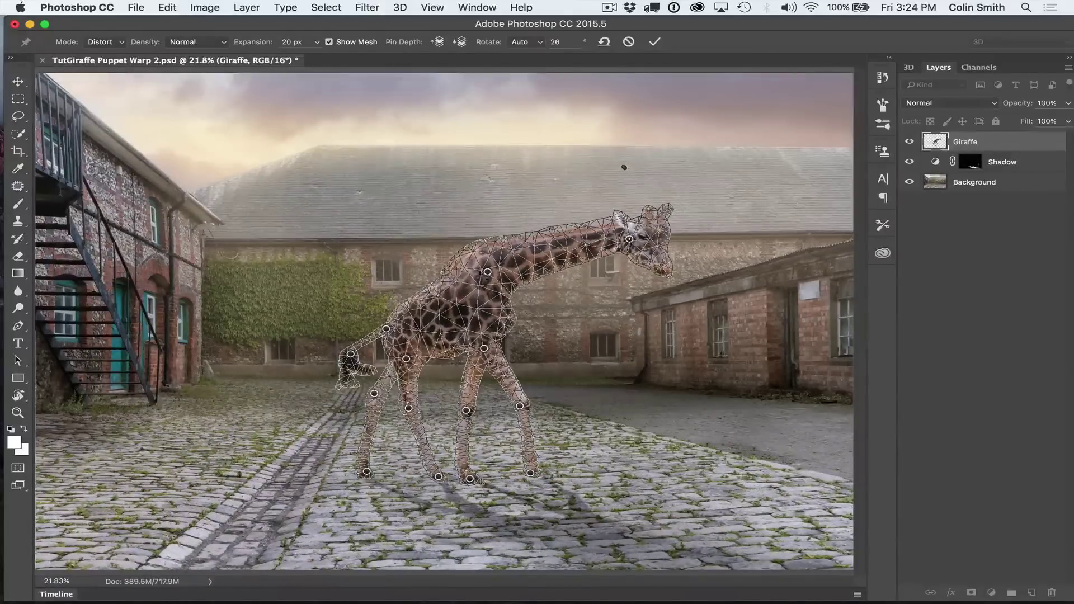
Set the warp Mode back to Normal and drag the head pin down toward the ground.
{"action": "left_click", "coordinate": [114, 42]}
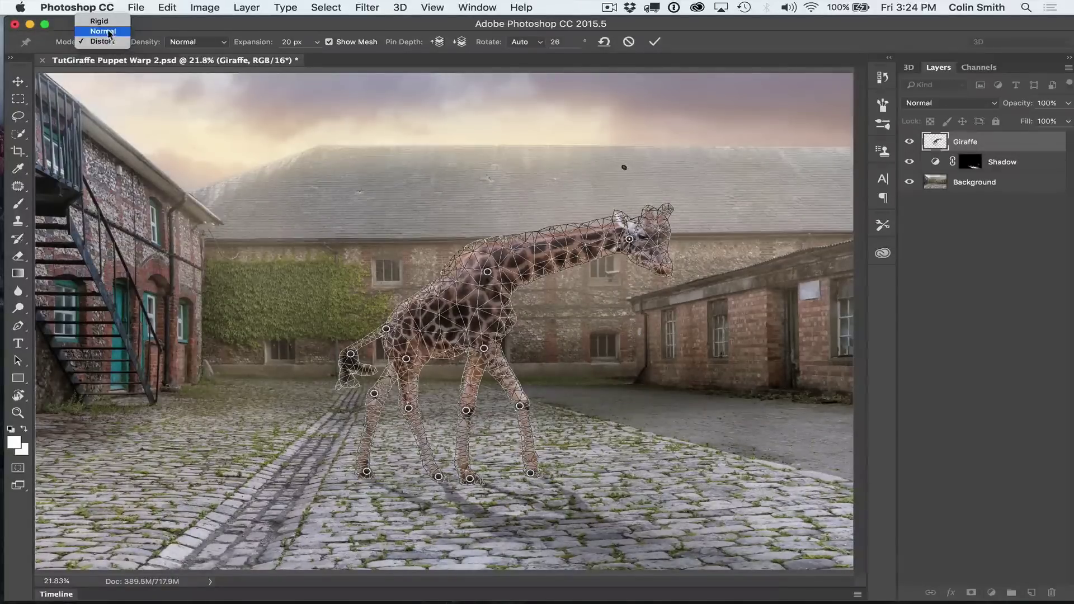
{"action": "left_click", "coordinate": [109, 32]}
{"action": "left_click_drag", "start_coordinate": [629, 239], "coordinate": [629, 325]}
Spread the legs outward, swing the hind leg back, rotate the lower leg, and lift the tail.
{"action": "left_click_drag", "start_coordinate": [537, 466], "coordinate": [566, 471]}
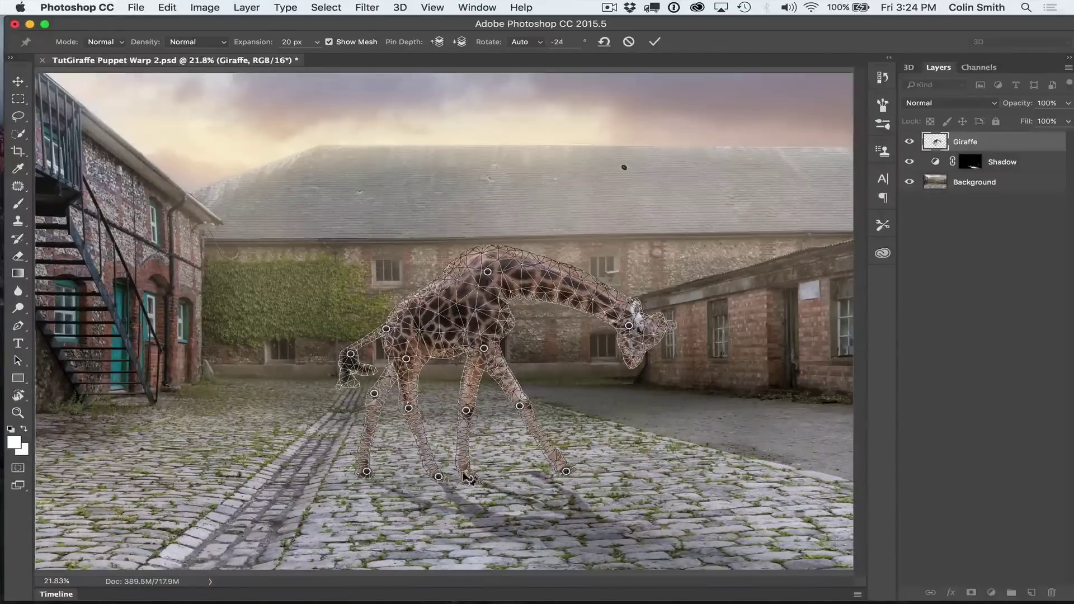
{"action": "left_click_drag", "start_coordinate": [368, 472], "coordinate": [327, 465]}
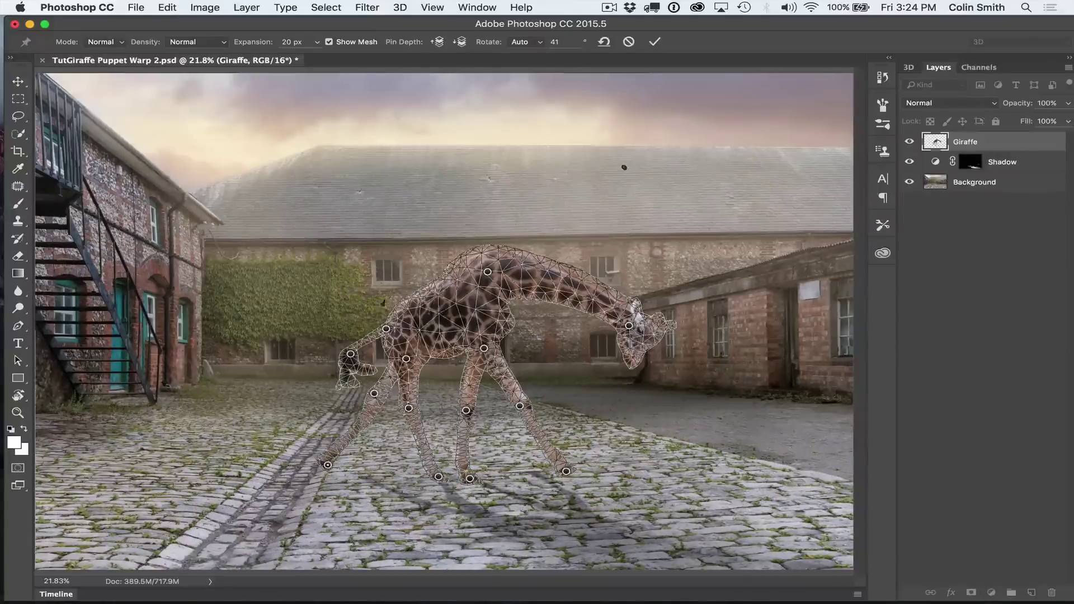
{"action": "left_click_drag", "start_coordinate": [363, 424], "coordinate": [367, 432]}
{"action": "left_click", "coordinate": [409, 409]}
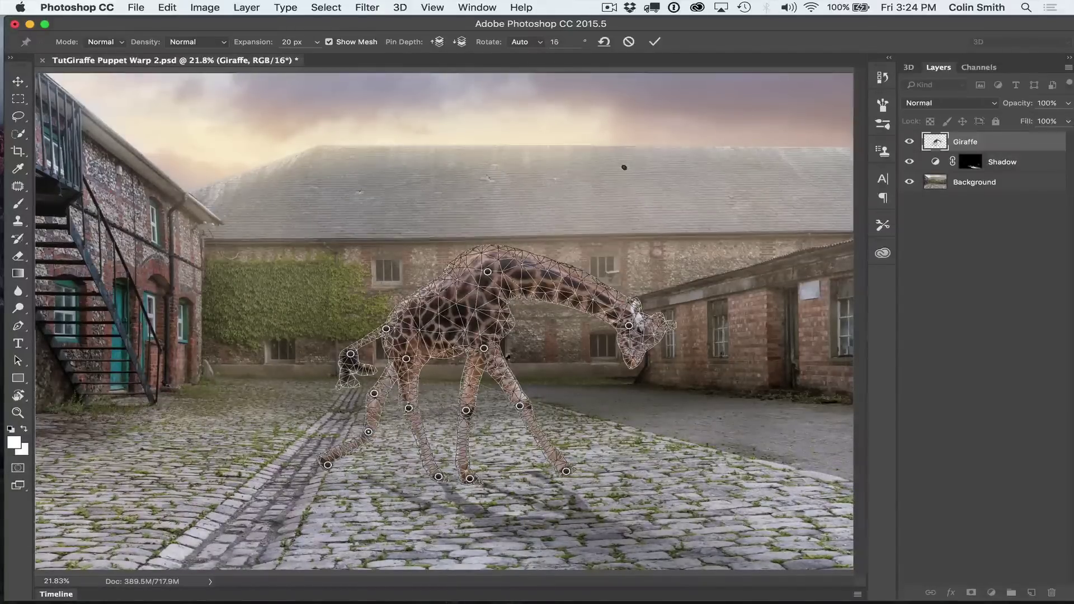
{"action": "left_click_drag", "start_coordinate": [351, 353], "coordinate": [344, 326]}
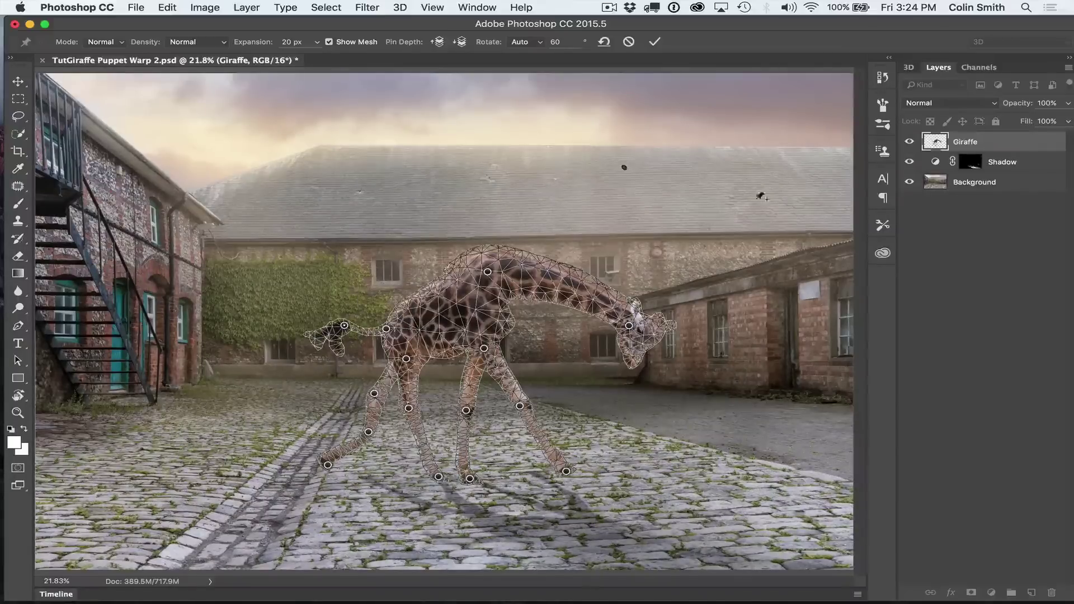
Commit the puppet warp, zoom in to check the neck near the head, then fit the scene to the screen.
{"action": "left_click", "coordinate": [655, 44]}
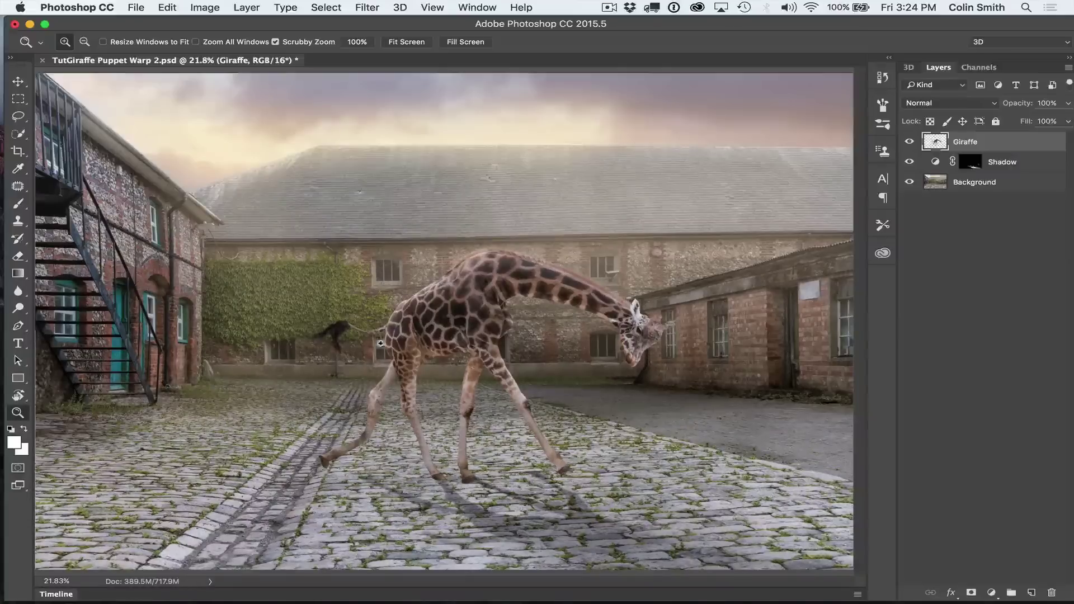
{"action": "left_click_drag", "start_coordinate": [609, 313], "coordinate": [603, 289]}
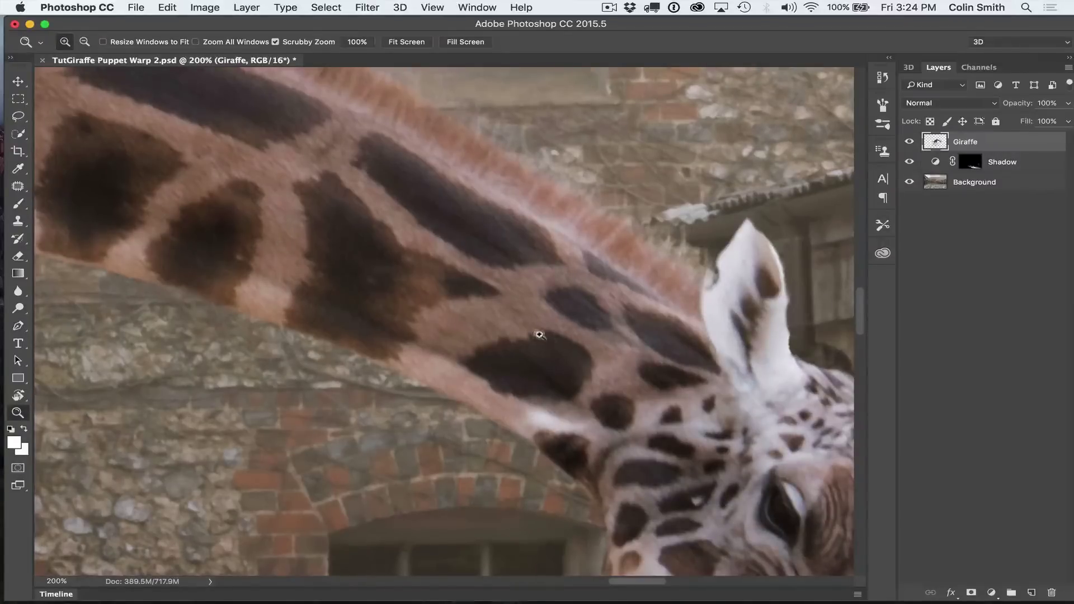
{"action": "left_click", "coordinate": [407, 42]}
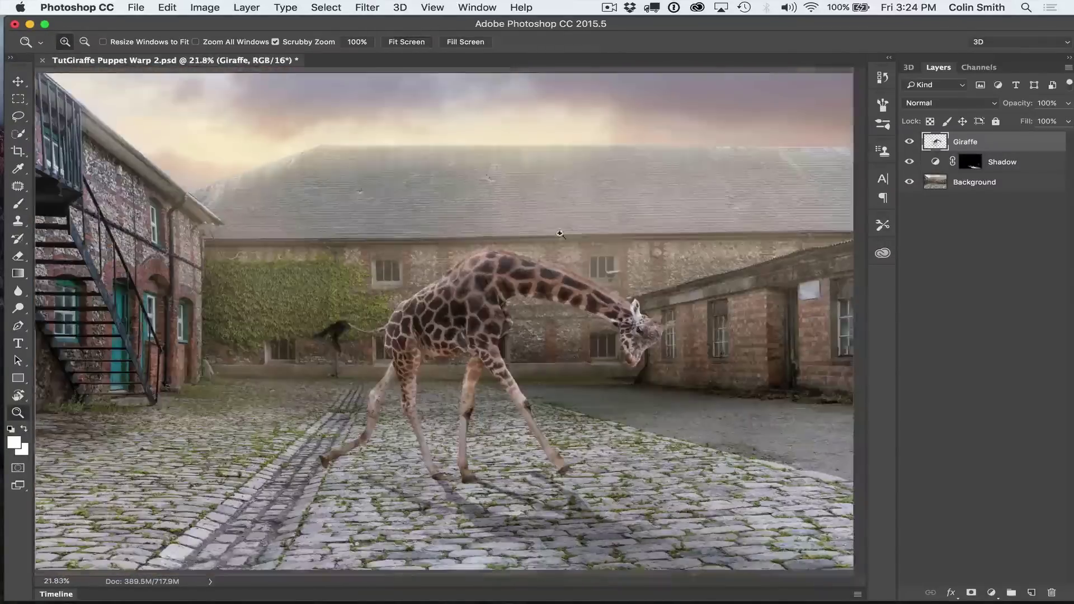